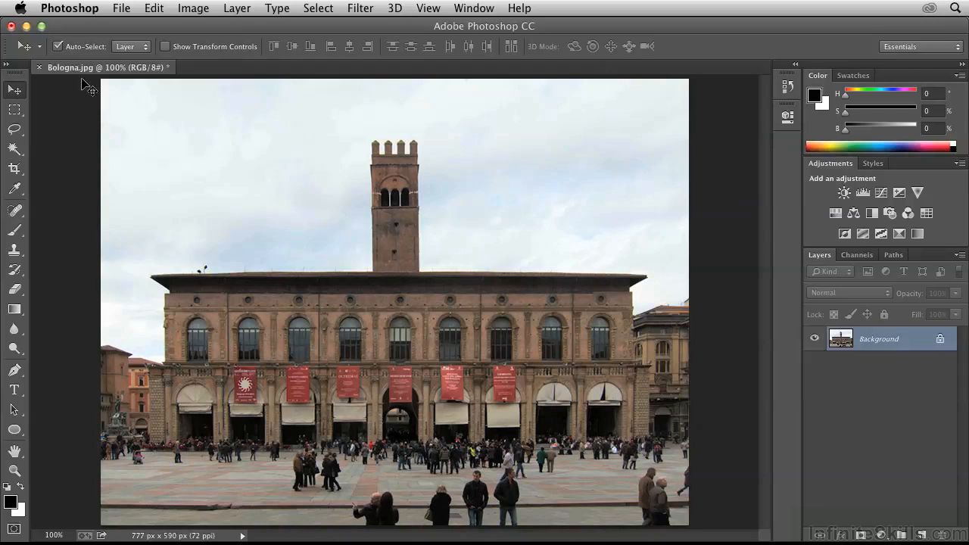
Step: Apply a Brightness/Contrast adjustment to the photo with brightness 39 and contrast -19
click(194, 10)
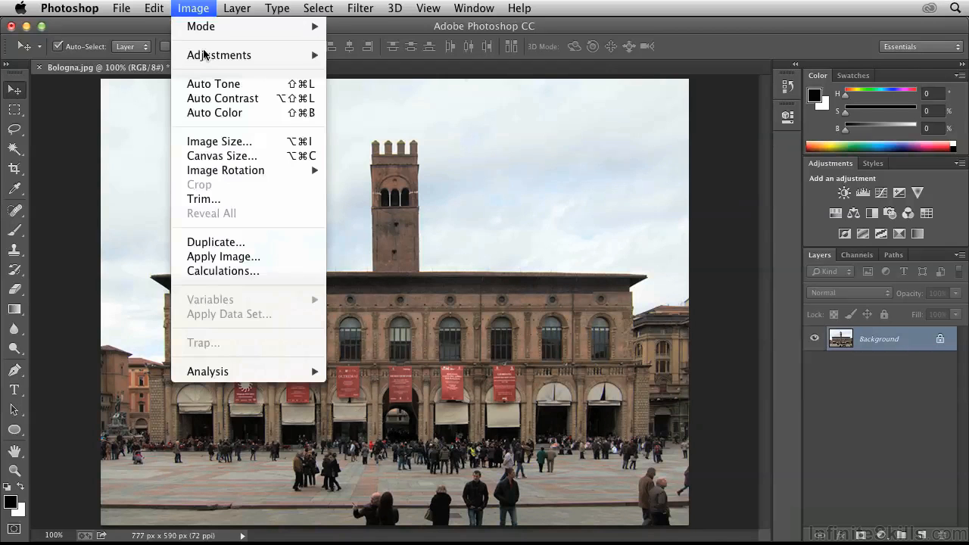
mouse_move(206, 58)
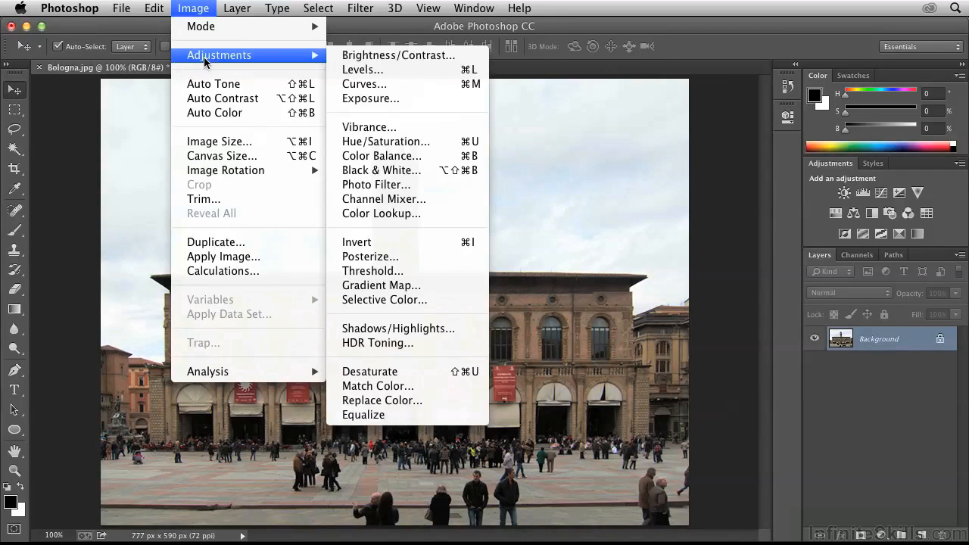
click(352, 60)
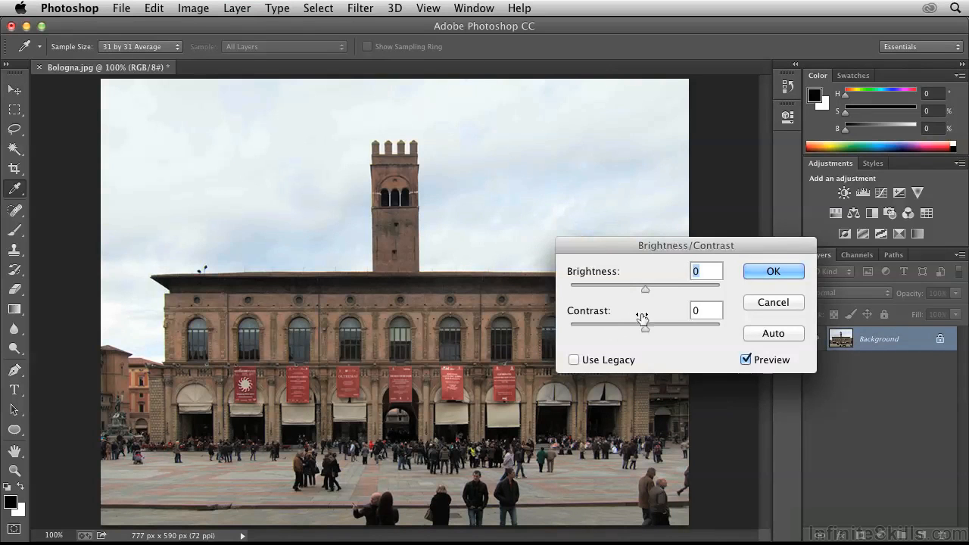
drag(645, 290, 664, 289)
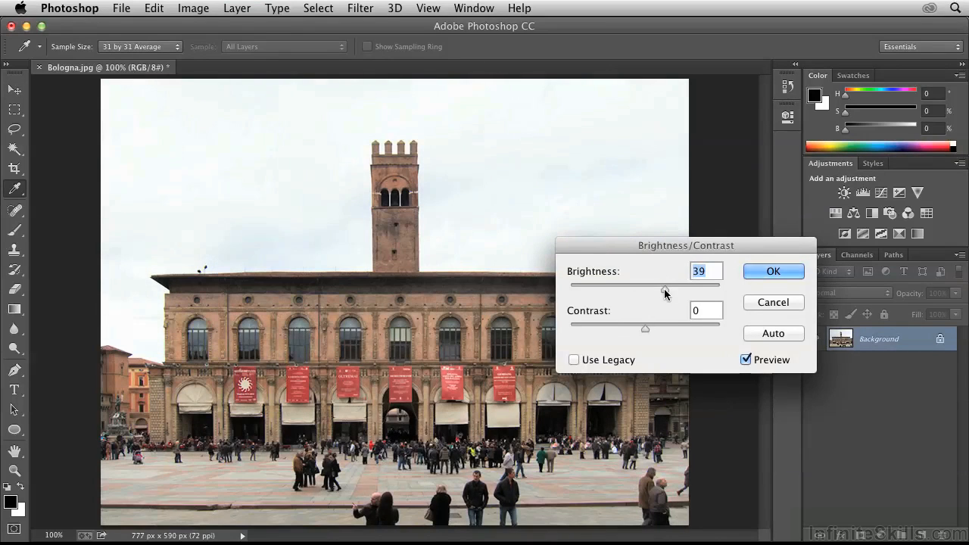
drag(643, 322, 617, 333)
click(753, 274)
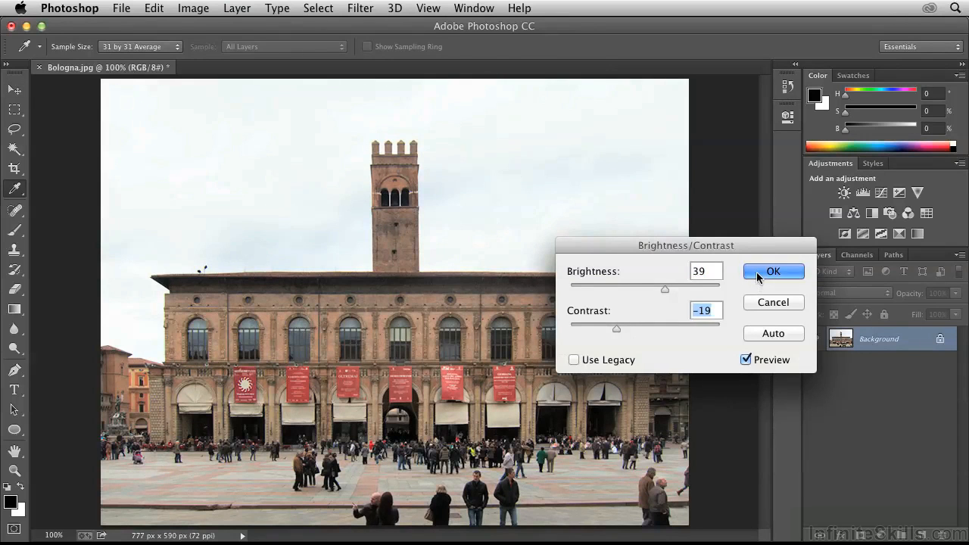
key(v)
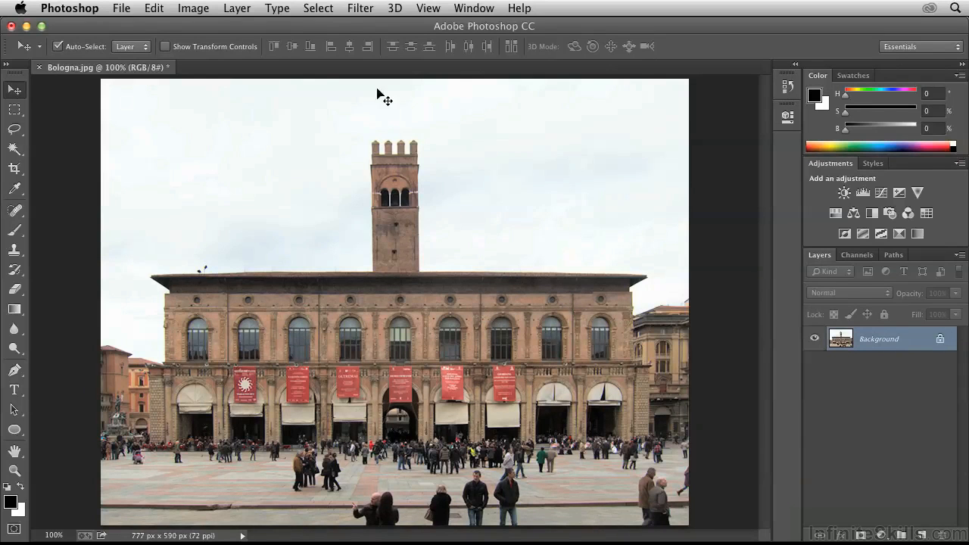
Step: Start the Reduce Noise filter with Remove JPEG Artifact enabled and strength 10
click(359, 9)
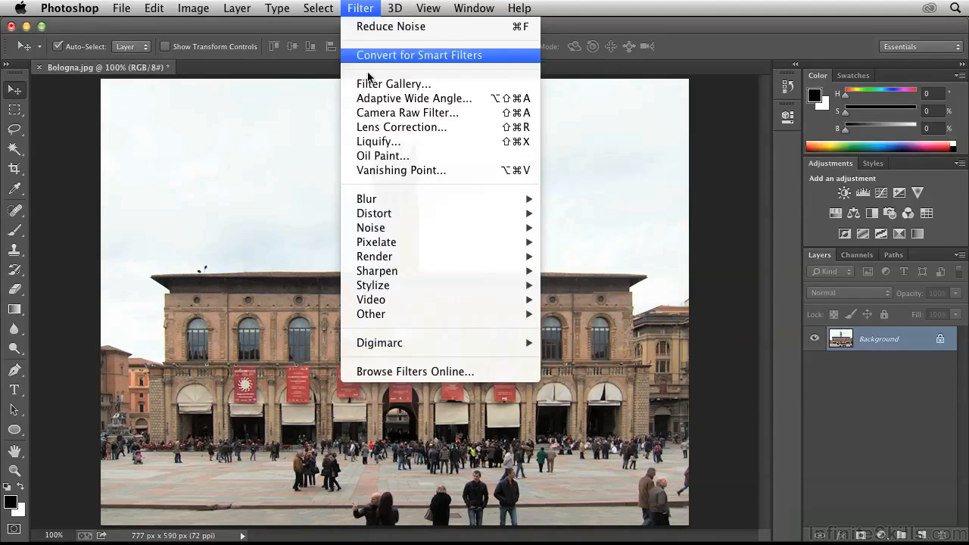
mouse_move(441, 231)
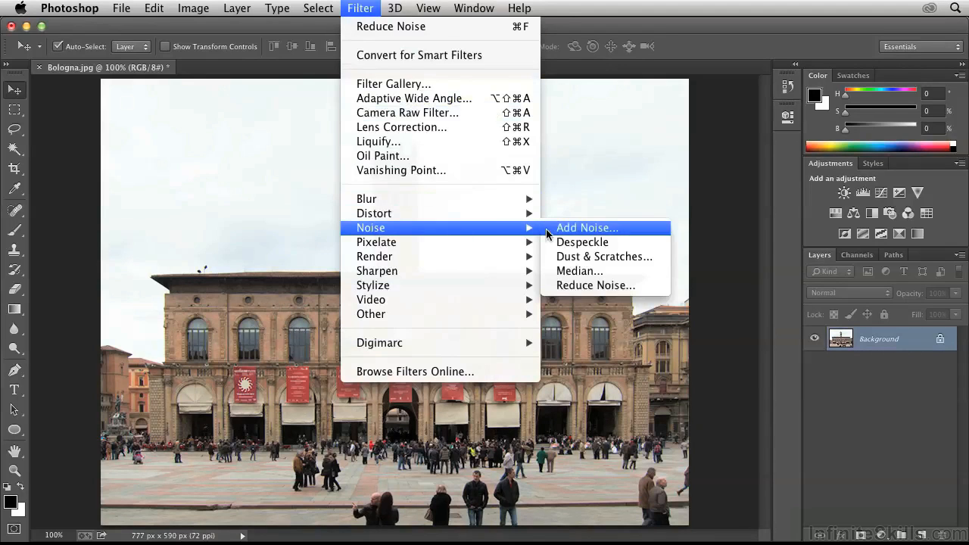
click(572, 286)
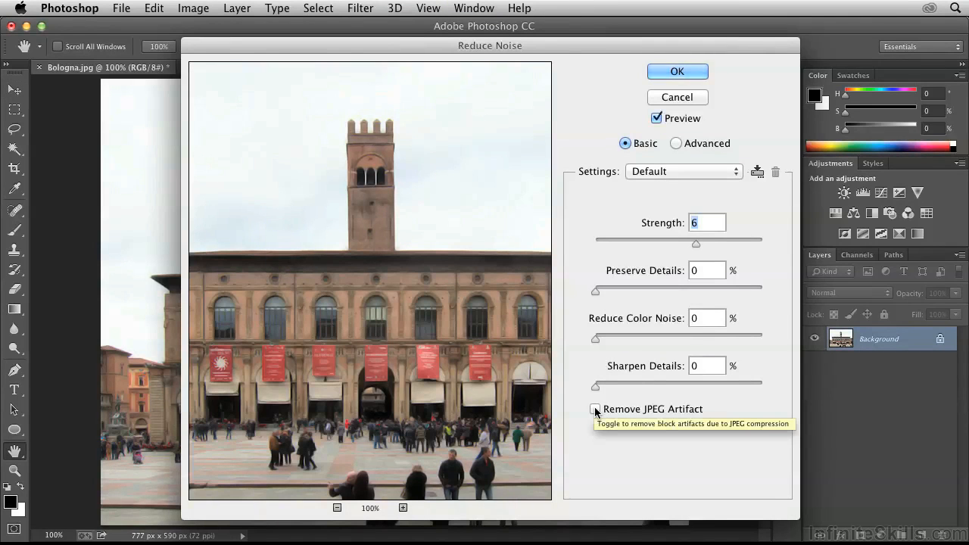
click(594, 409)
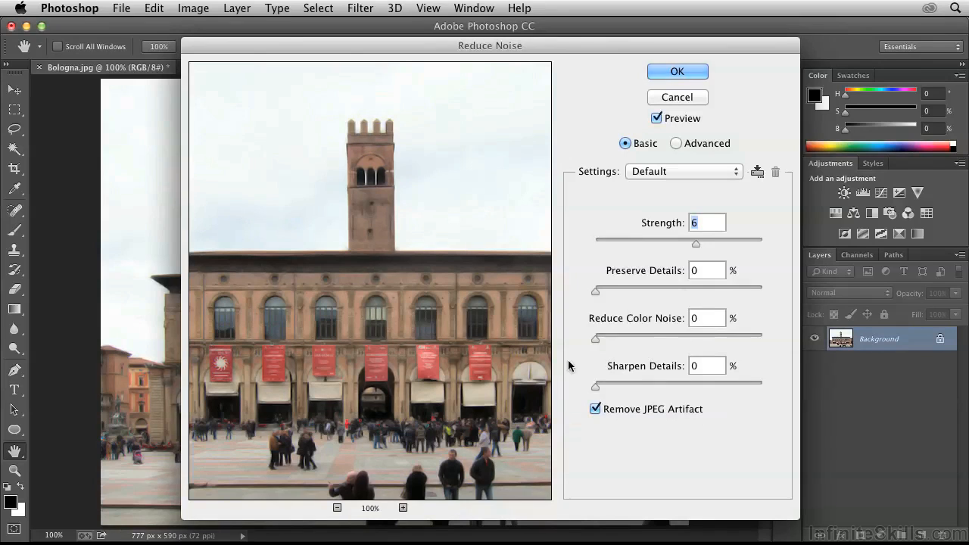
drag(695, 243, 762, 244)
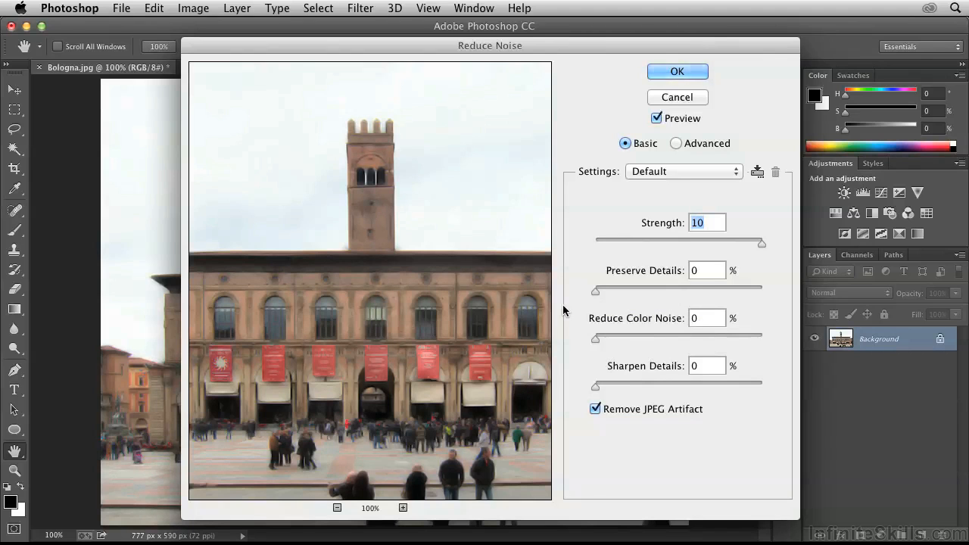
Step: Set the noise reduction to preserve details 15%, reduce color noise 50% and sharpen details 43%
drag(598, 296, 762, 301)
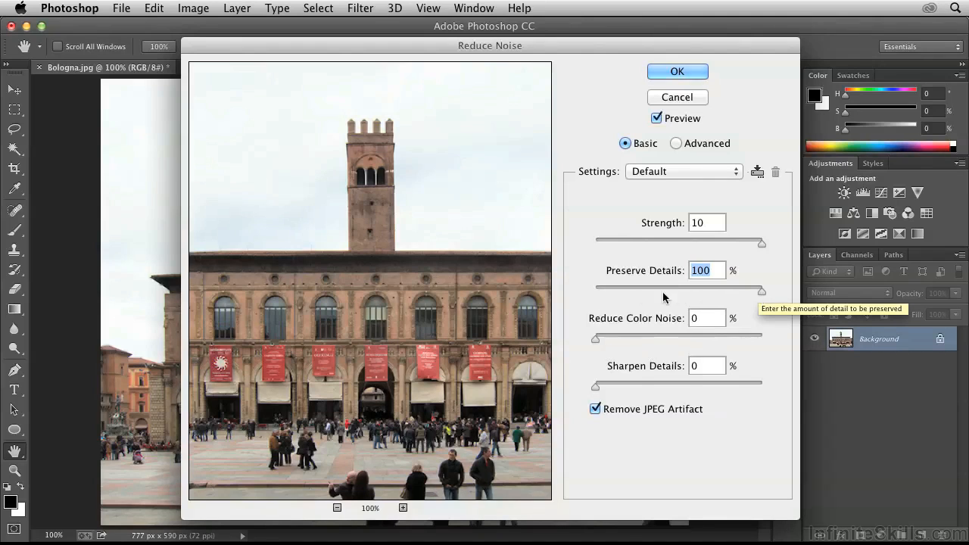
click(620, 293)
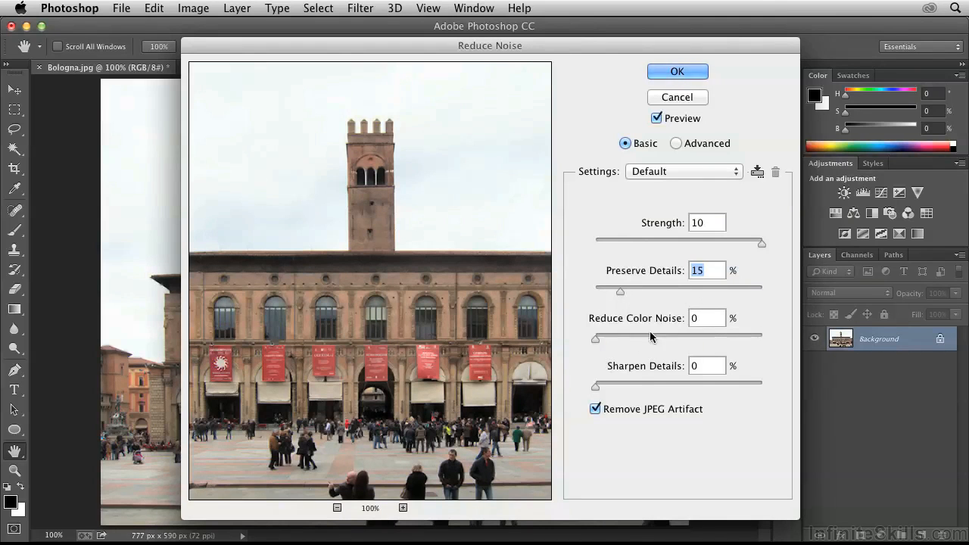
drag(596, 343, 678, 339)
drag(595, 386, 667, 386)
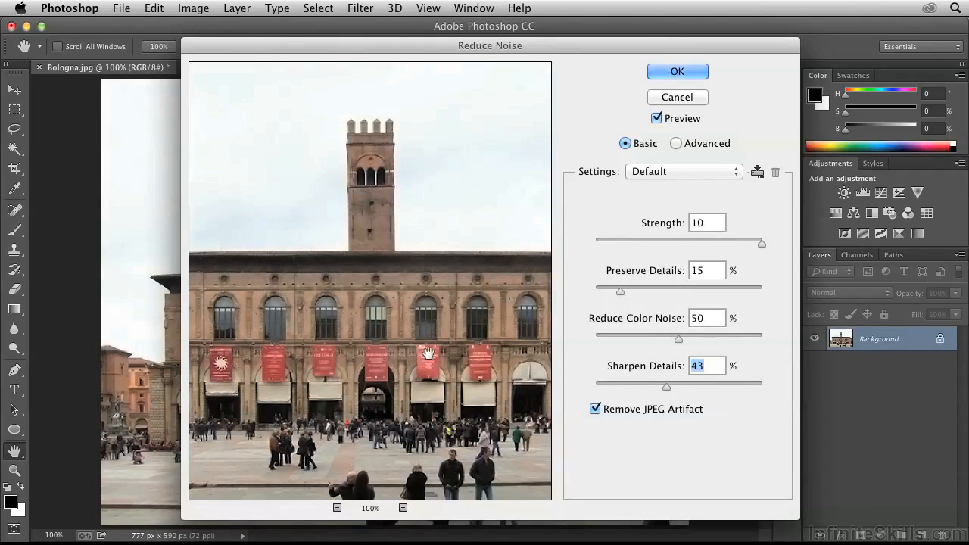
Step: Compare the photo with the noise reduction preview off and on, and apply the filter
drag(431, 46, 476, 445)
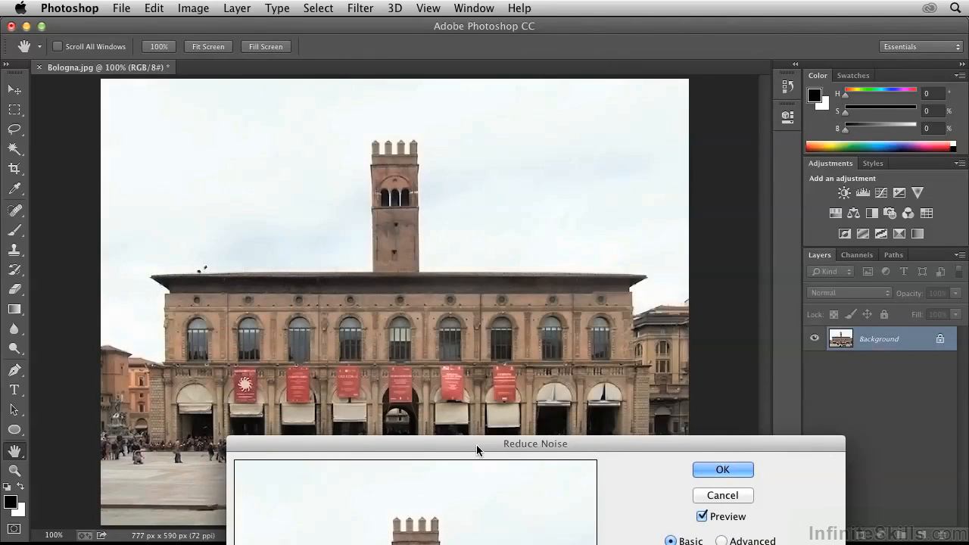
click(702, 517)
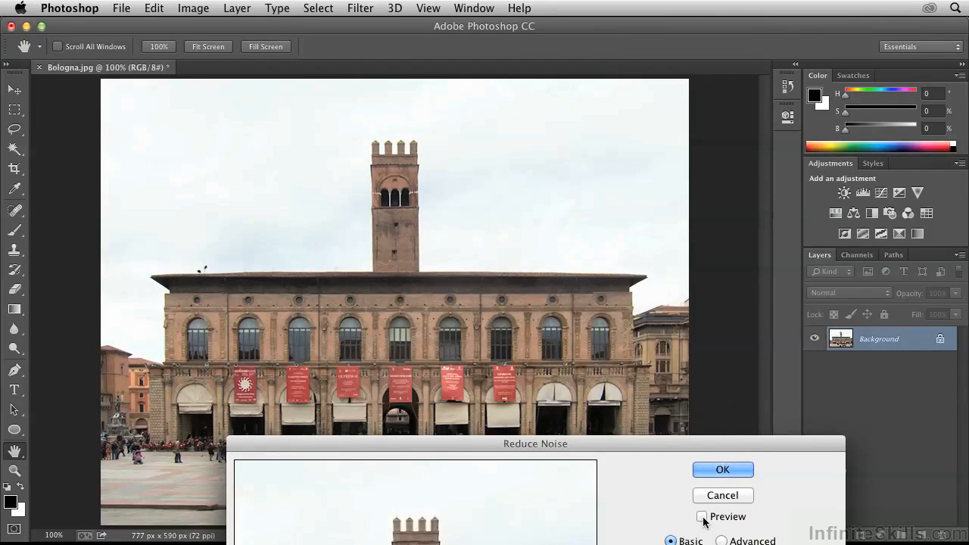
click(702, 517)
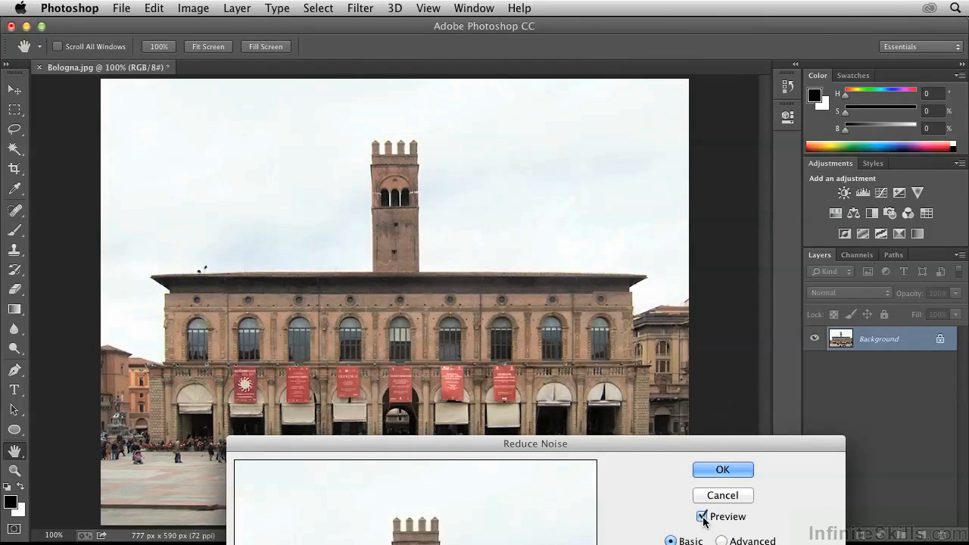
drag(497, 442, 520, 66)
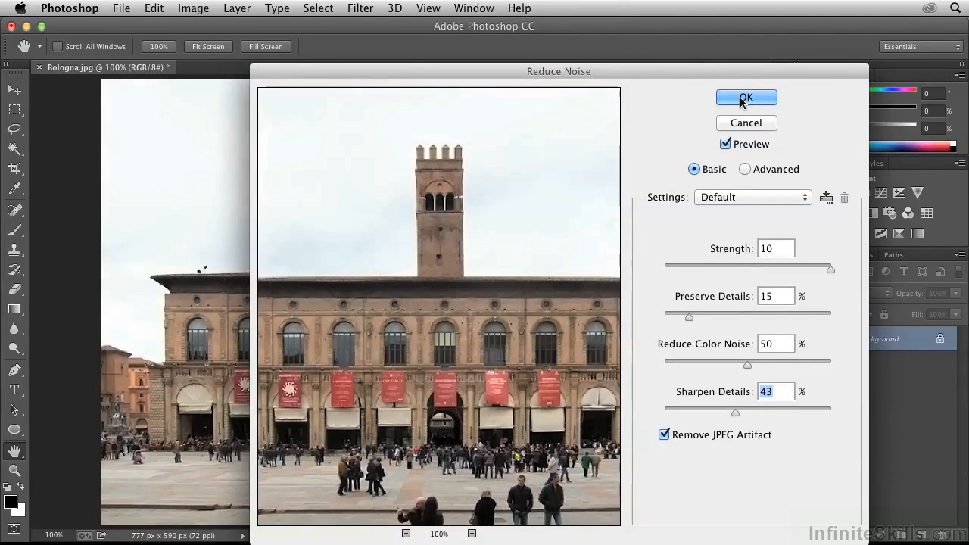
click(743, 99)
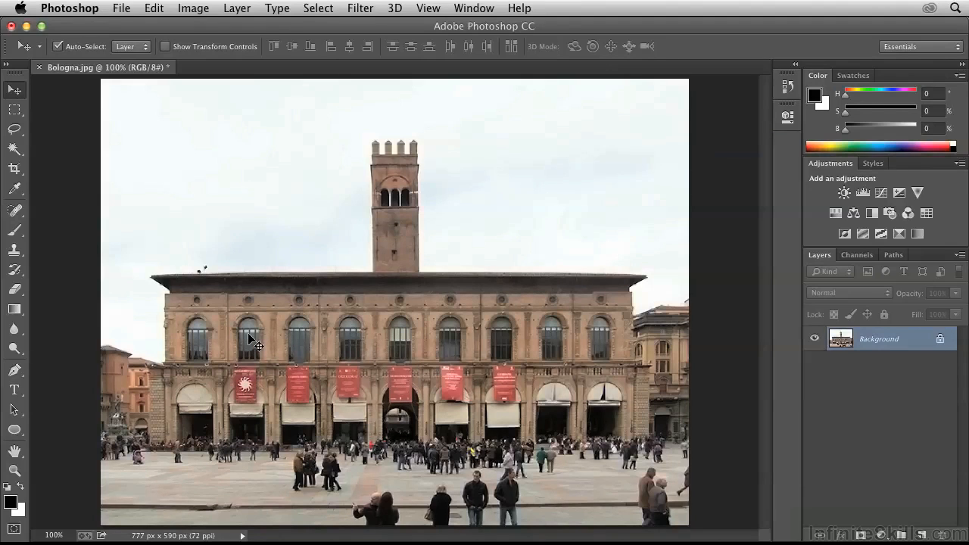
Step: Sharpen the red banners, the upper windows and the tower using the Sharpen tool at 100% strength
click(15, 336)
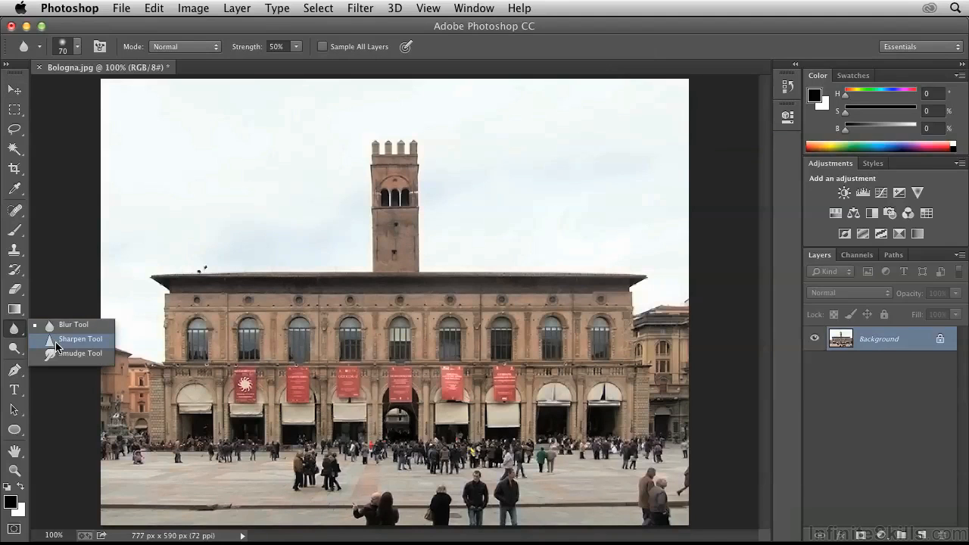
click(79, 339)
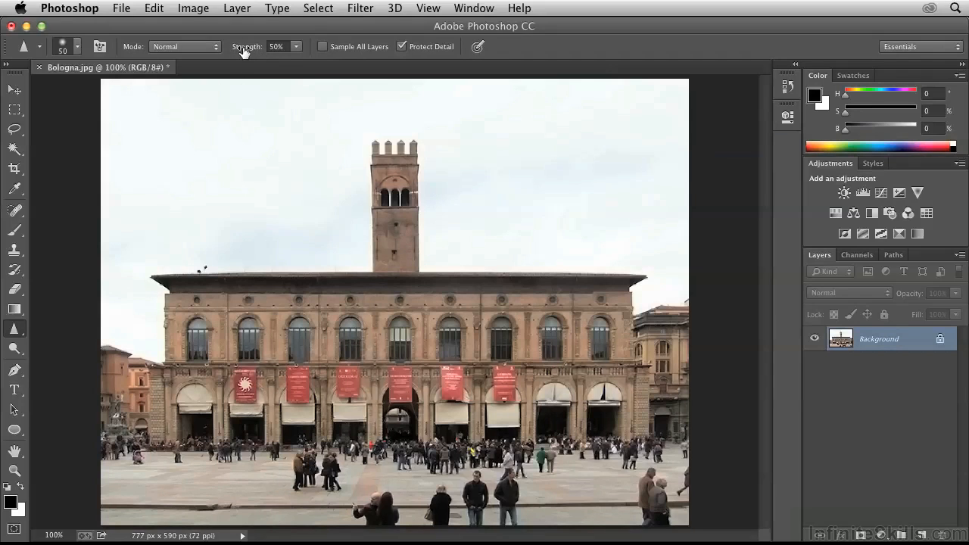
drag(239, 51, 304, 56)
mouse_move(345, 393)
mouse_down()
mouse_move(399, 396)
mouse_move(399, 376)
mouse_move(453, 373)
mouse_up()
mouse_move(192, 330)
mouse_down()
mouse_move(189, 339)
mouse_move(195, 329)
mouse_move(594, 324)
mouse_move(584, 343)
mouse_up()
mouse_move(394, 249)
mouse_down()
mouse_move(380, 160)
mouse_move(414, 149)
mouse_move(411, 254)
mouse_move(390, 190)
mouse_move(405, 206)
mouse_move(413, 261)
mouse_up()
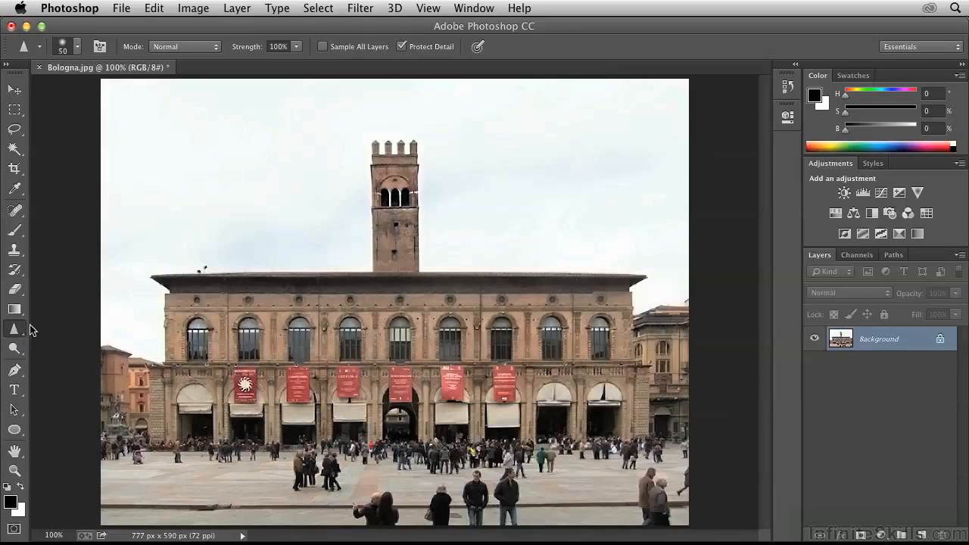
Step: Saturate the blue areas of the sky using the Sponge tool in Saturate mode with 100% flow and brush size 125
mouse_move(14, 348)
mouse_down()
mouse_move(58, 354)
mouse_move(62, 379)
mouse_up()
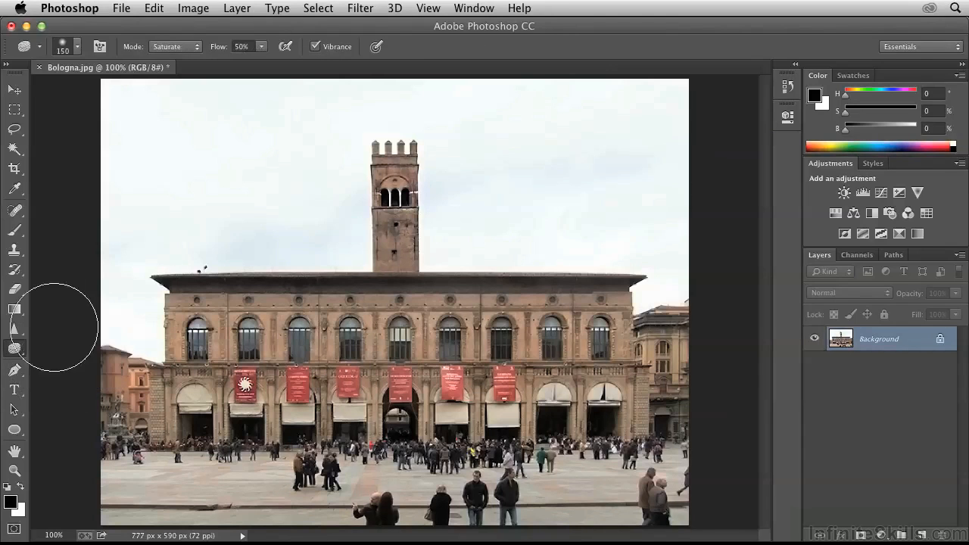
click(171, 47)
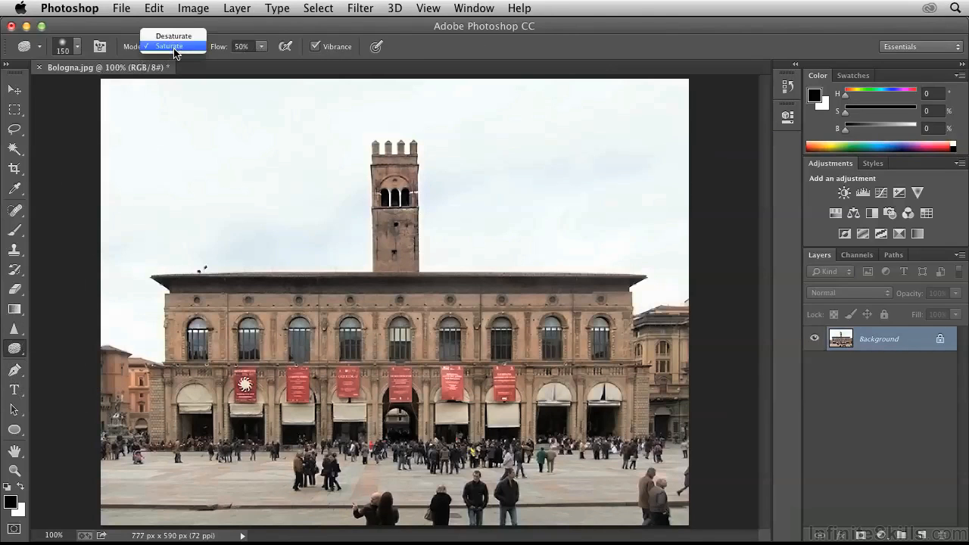
click(174, 50)
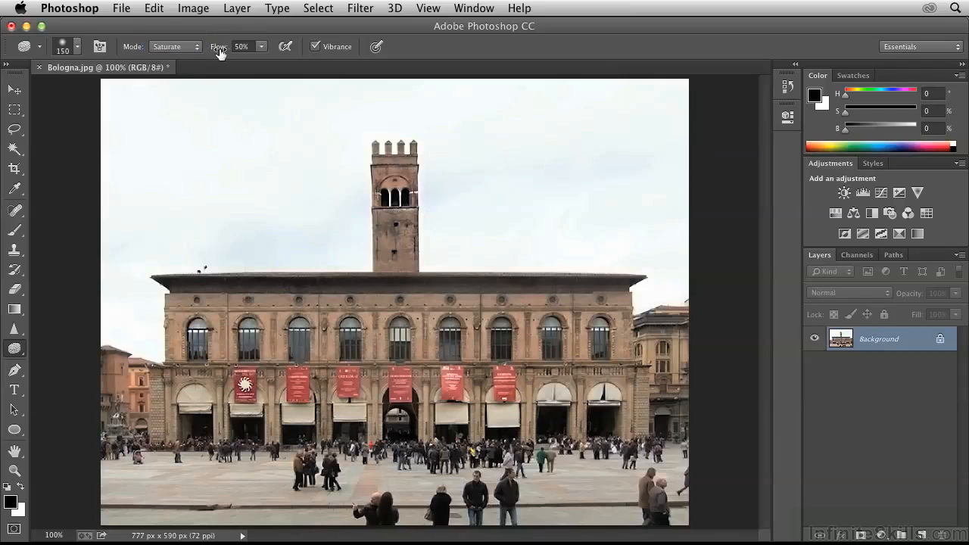
drag(218, 51, 237, 51)
text(100)
key(Return)
key(bracketleft)
key(bracketleft)
key(bracketright)
mouse_move(335, 238)
mouse_down()
mouse_move(129, 232)
mouse_move(336, 228)
mouse_move(139, 218)
mouse_move(200, 173)
mouse_move(319, 179)
mouse_move(174, 146)
mouse_move(140, 125)
mouse_move(292, 97)
mouse_move(668, 97)
mouse_move(641, 131)
mouse_move(477, 152)
mouse_move(483, 172)
mouse_move(600, 180)
mouse_move(651, 209)
mouse_move(571, 227)
mouse_move(459, 229)
mouse_move(665, 236)
mouse_move(507, 235)
mouse_move(463, 202)
mouse_move(530, 186)
mouse_move(602, 187)
mouse_move(645, 210)
mouse_move(549, 231)
mouse_move(490, 229)
mouse_move(578, 234)
mouse_up()
Step: Darken the sky using the Burn tool with range Highlights, 50% exposure and brush size 150
click(17, 353)
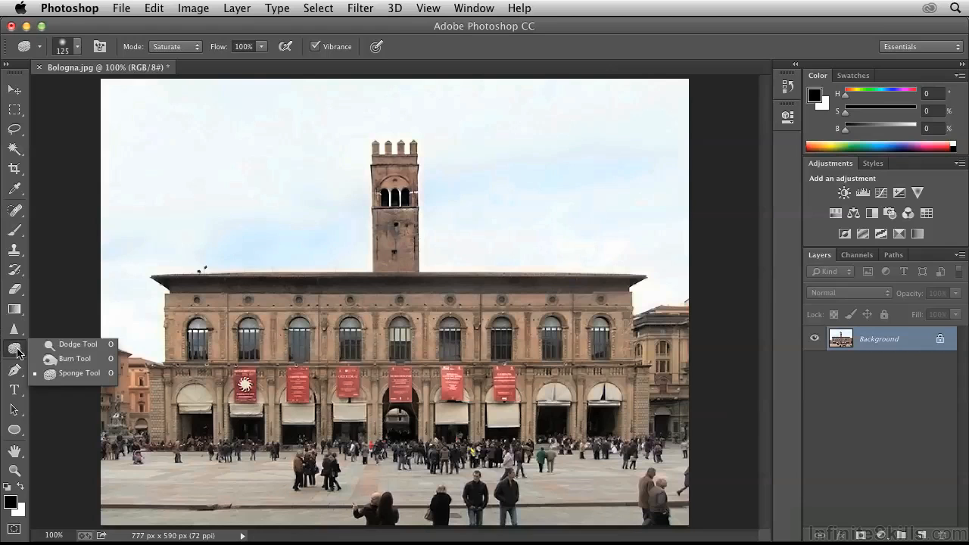
click(66, 365)
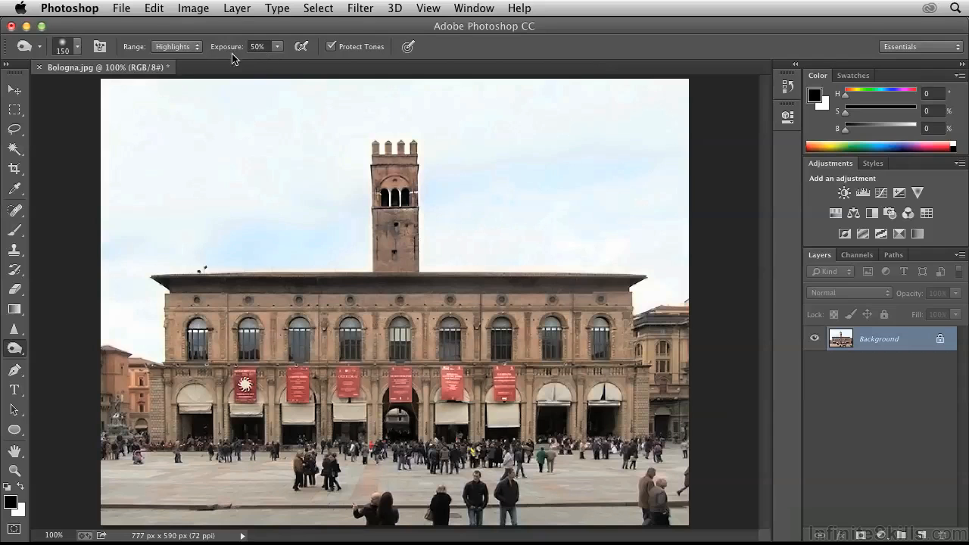
click(194, 49)
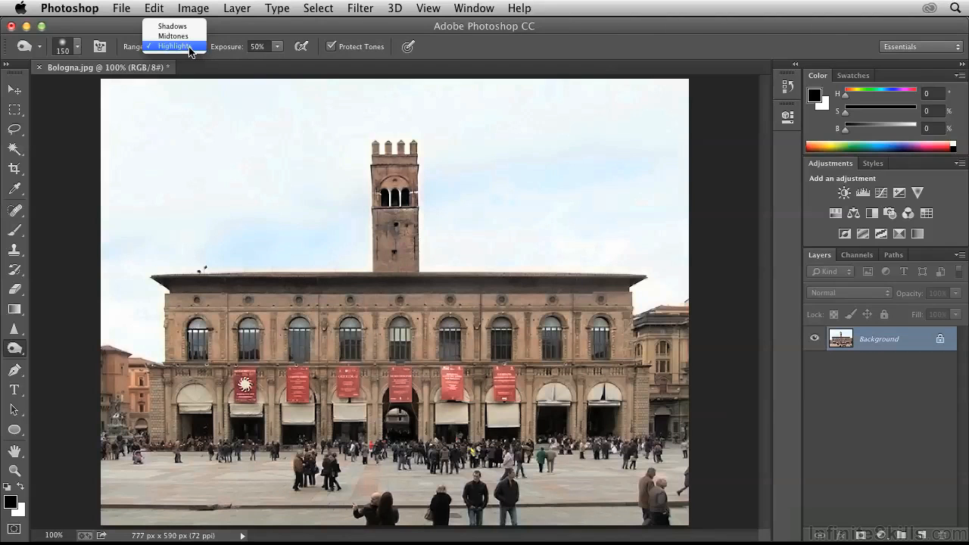
click(187, 47)
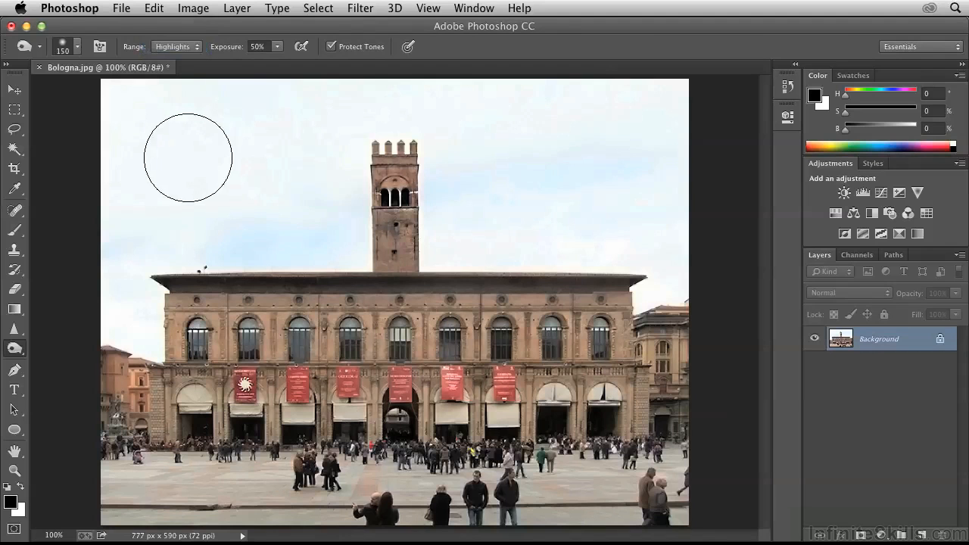
mouse_move(126, 108)
mouse_down()
mouse_move(446, 103)
mouse_move(691, 114)
mouse_move(495, 127)
mouse_move(256, 107)
mouse_move(147, 114)
mouse_move(100, 150)
mouse_move(138, 172)
mouse_move(672, 181)
mouse_move(358, 185)
mouse_move(160, 198)
mouse_move(111, 213)
mouse_move(173, 234)
mouse_move(546, 249)
mouse_move(680, 245)
mouse_move(449, 224)
mouse_move(287, 234)
mouse_move(92, 231)
mouse_move(80, 266)
mouse_up()
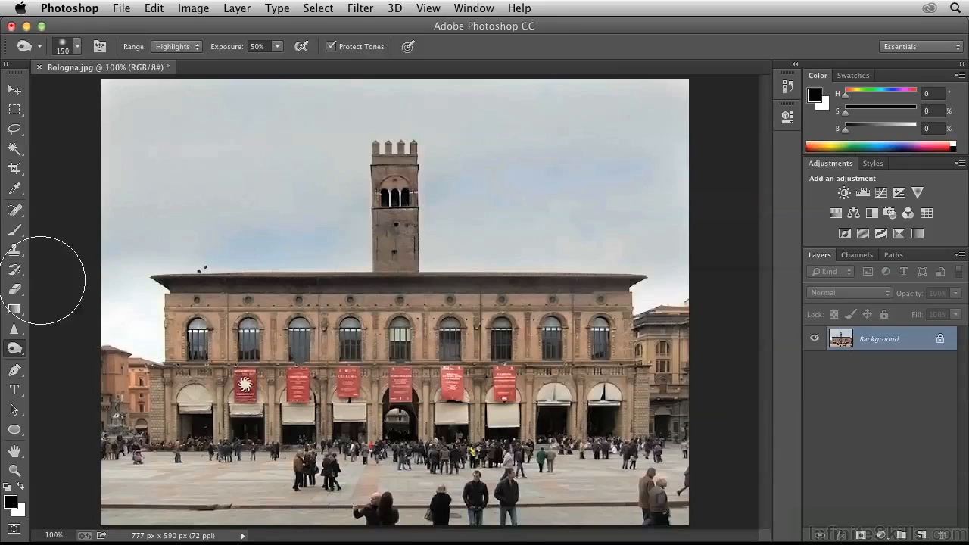
Step: Lighten the tower using the Dodge tool with range Midtones, 50% exposure and brush size 70
click(14, 349)
click(68, 344)
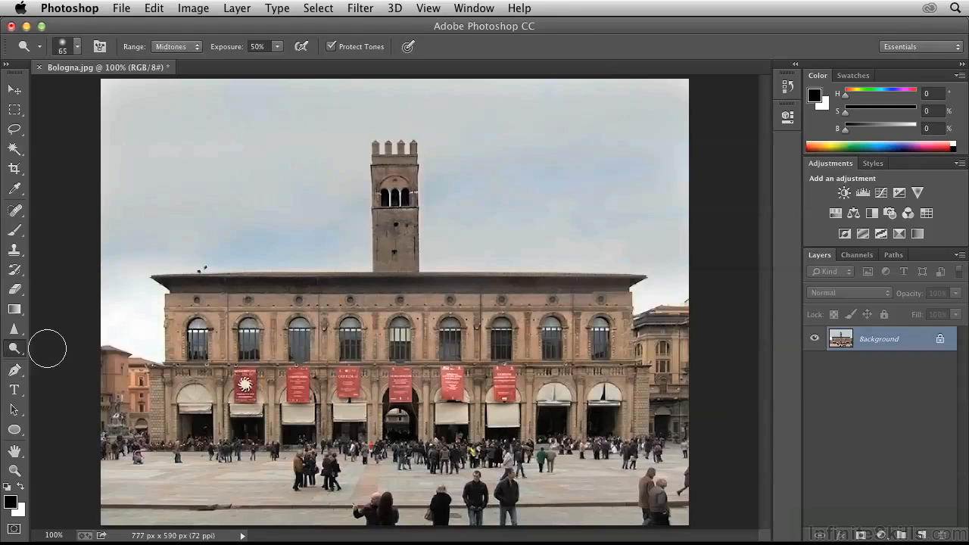
click(184, 49)
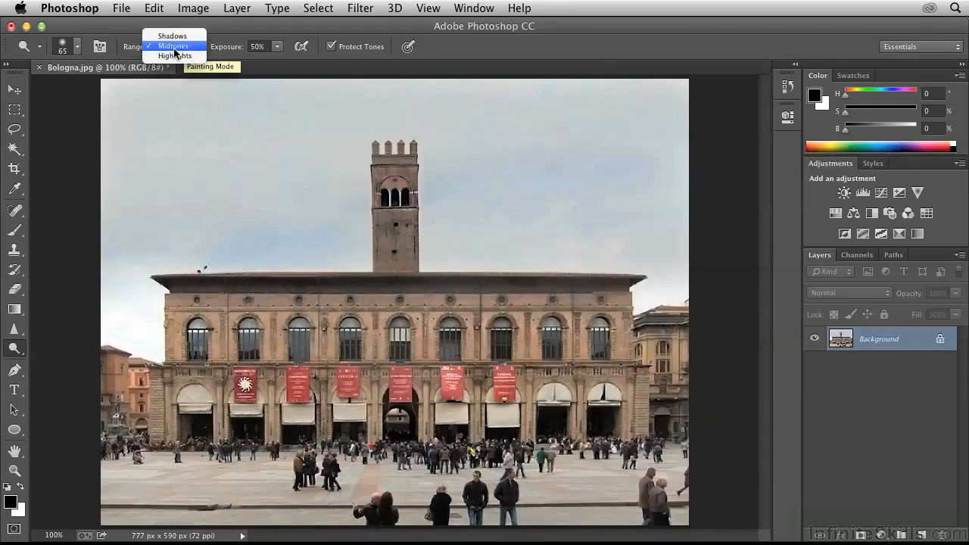
click(174, 47)
key(bracketright)
mouse_move(387, 192)
mouse_down()
mouse_move(383, 158)
mouse_move(406, 157)
mouse_move(409, 246)
mouse_move(388, 268)
mouse_move(374, 266)
mouse_move(380, 175)
mouse_move(379, 215)
mouse_up()
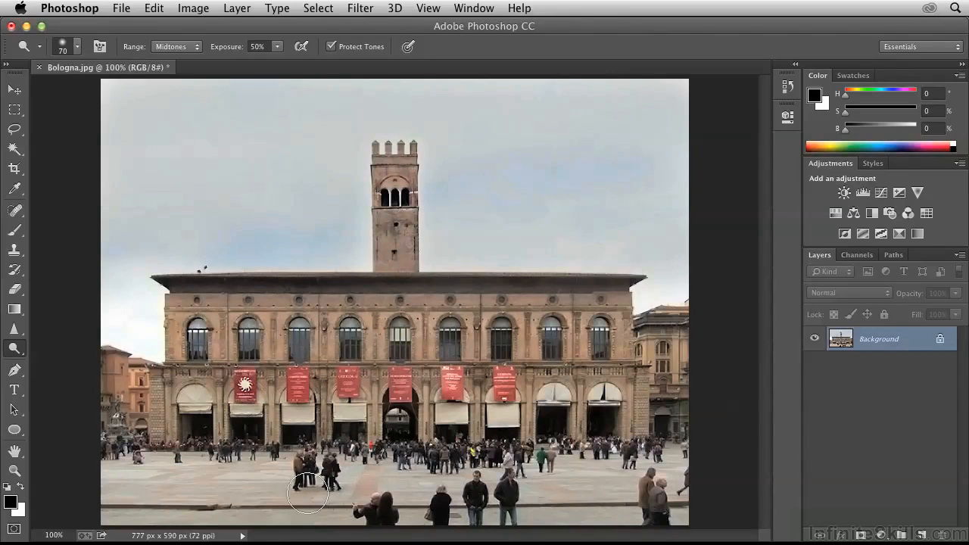
Step: Blur the crowd and the foreground people in the square with the Blur tool, raising its strength to 100%
click(14, 328)
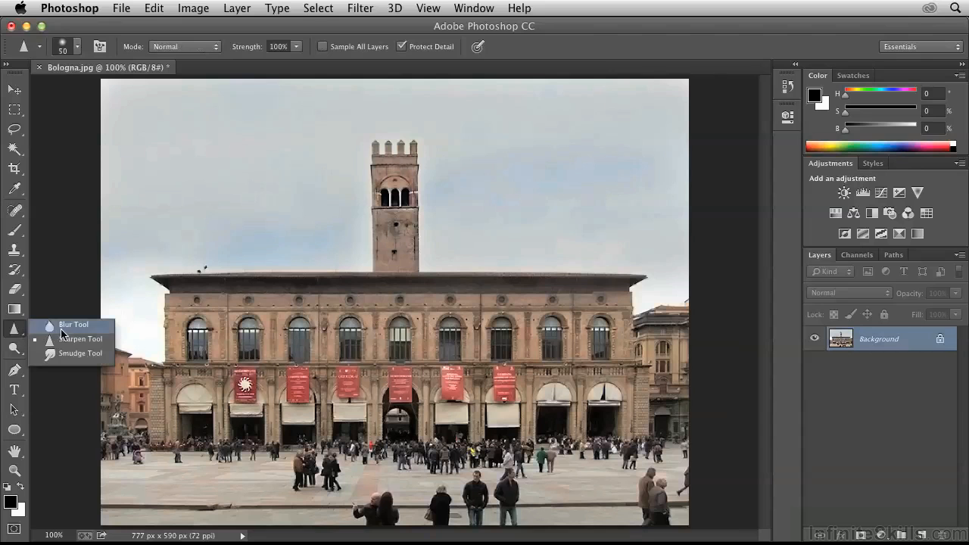
click(62, 333)
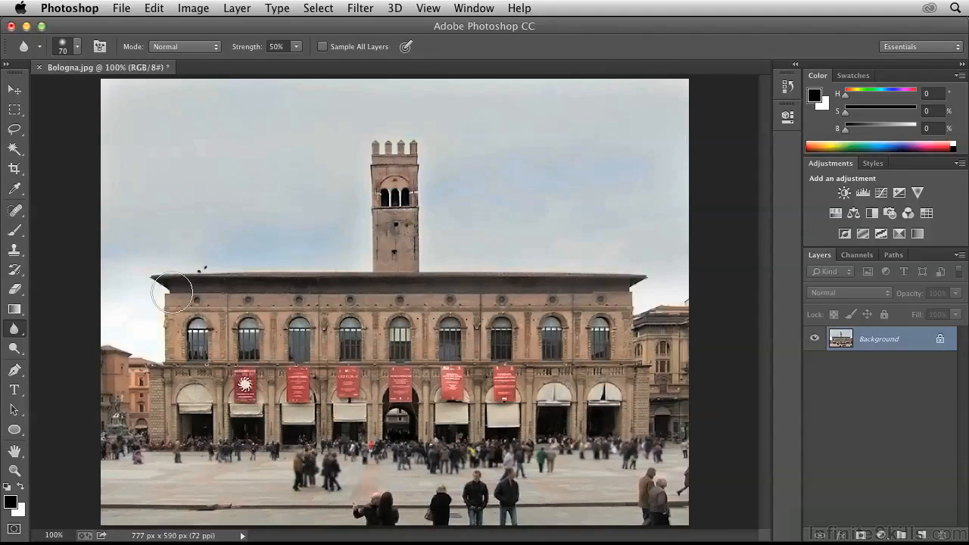
drag(246, 49, 287, 50)
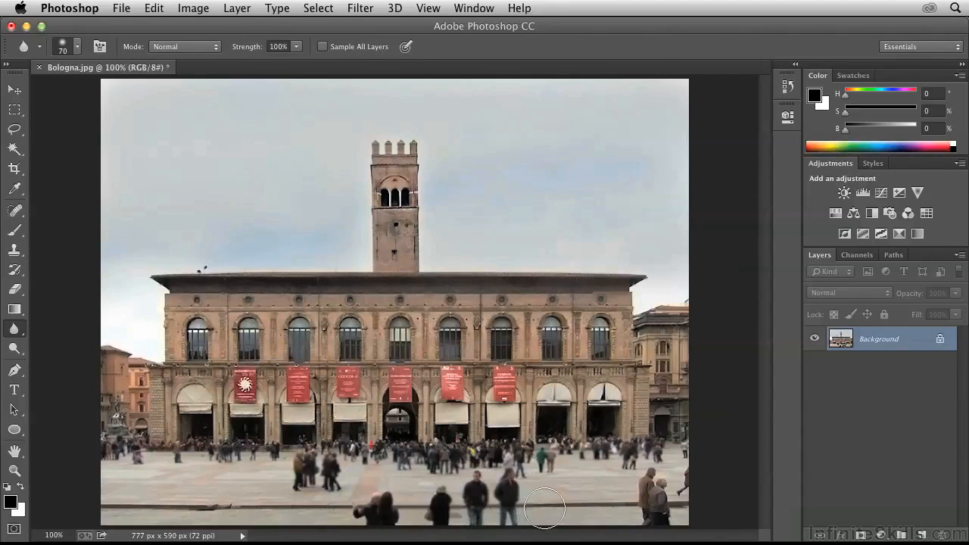
mouse_move(640, 501)
mouse_down()
mouse_move(657, 481)
mouse_move(694, 497)
mouse_move(497, 518)
mouse_move(97, 505)
mouse_up()
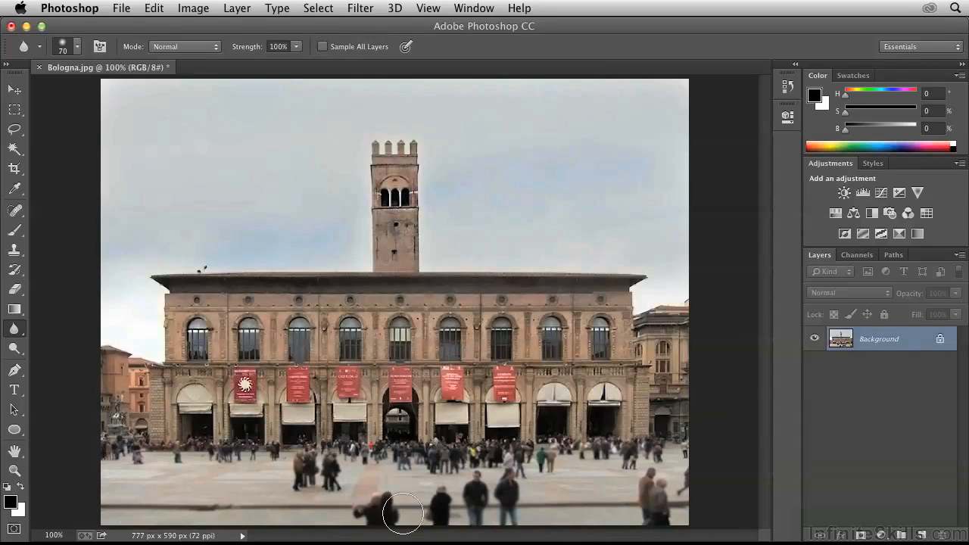